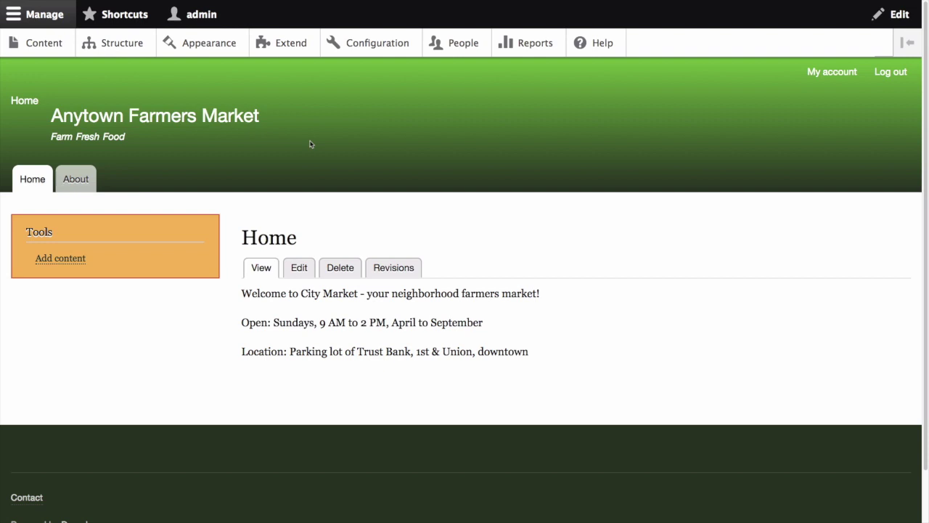
Open Configuration and go to Image styles under the Media section
left_click(379, 44)
scroll(541, 319, "down", 5)
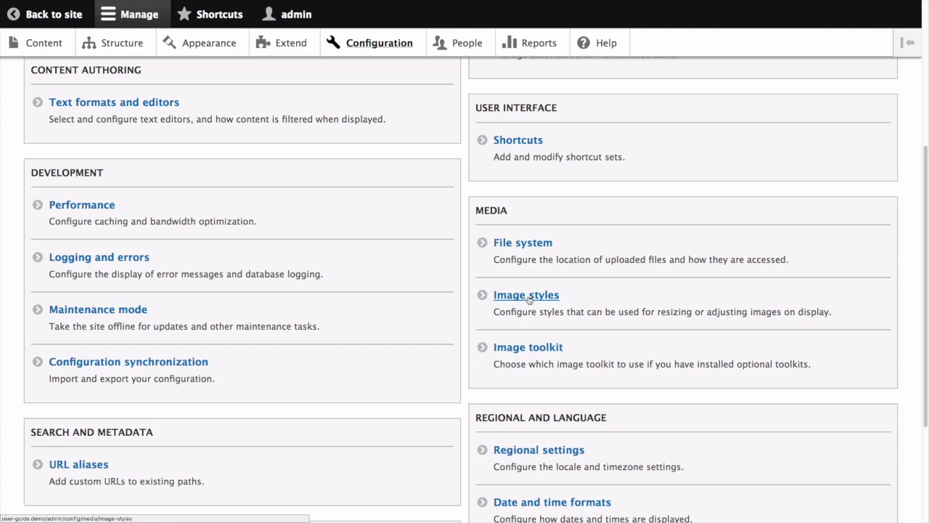
left_click(529, 297)
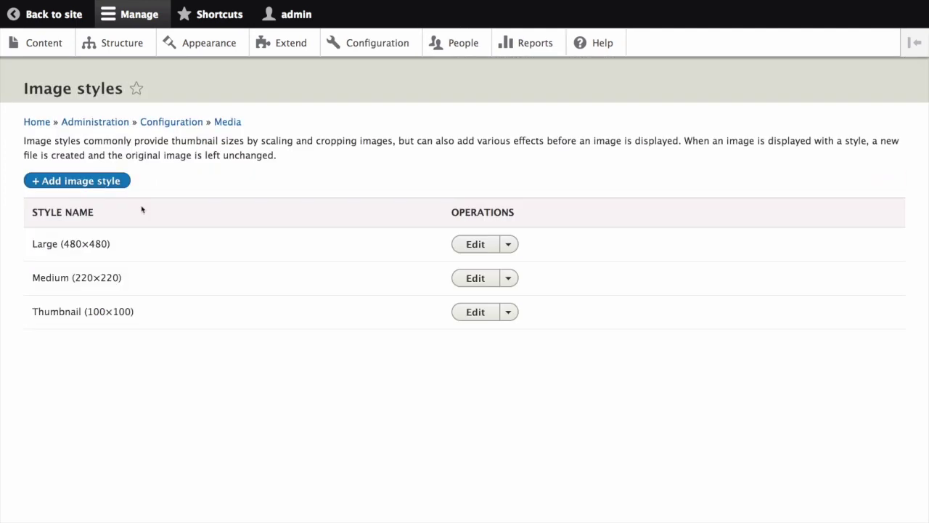
Create a new image style named 'Extra medium (300x200)'
left_click(100, 185)
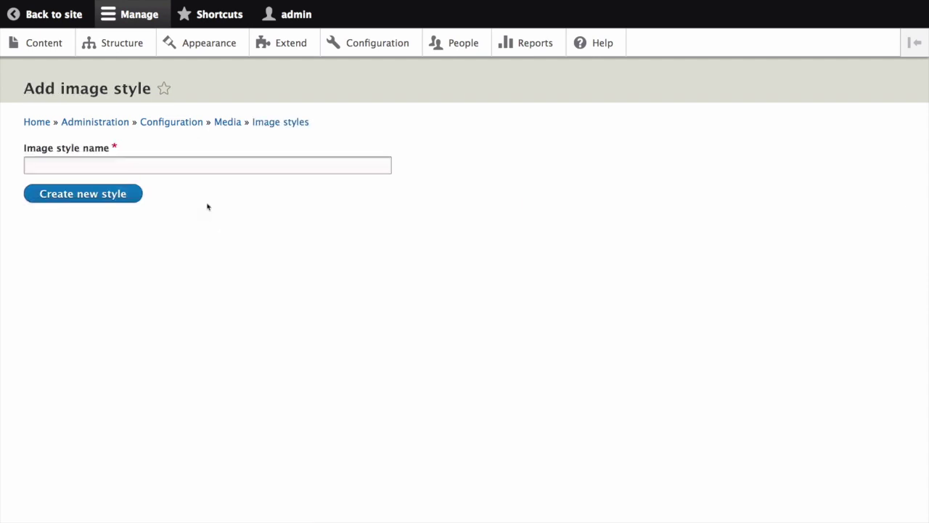
left_click(152, 169)
type("Extra medium (300x200)")
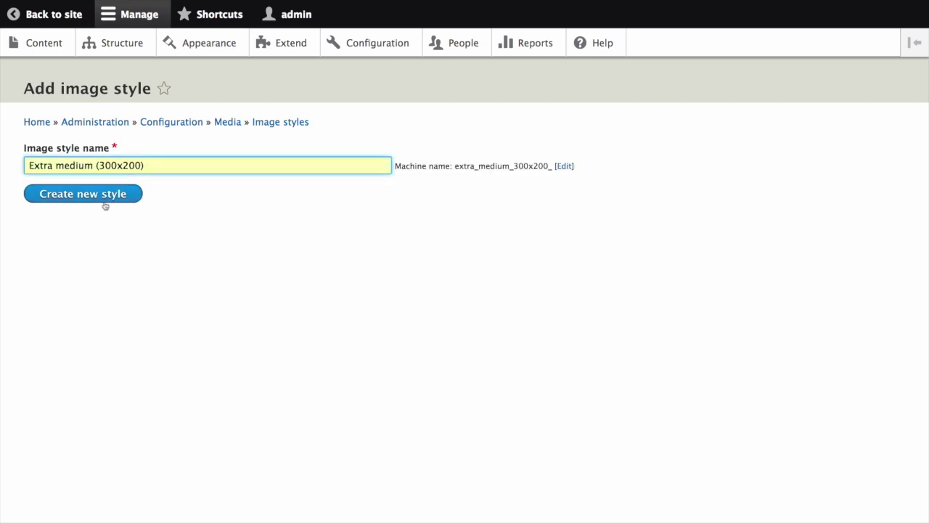
left_click(100, 196)
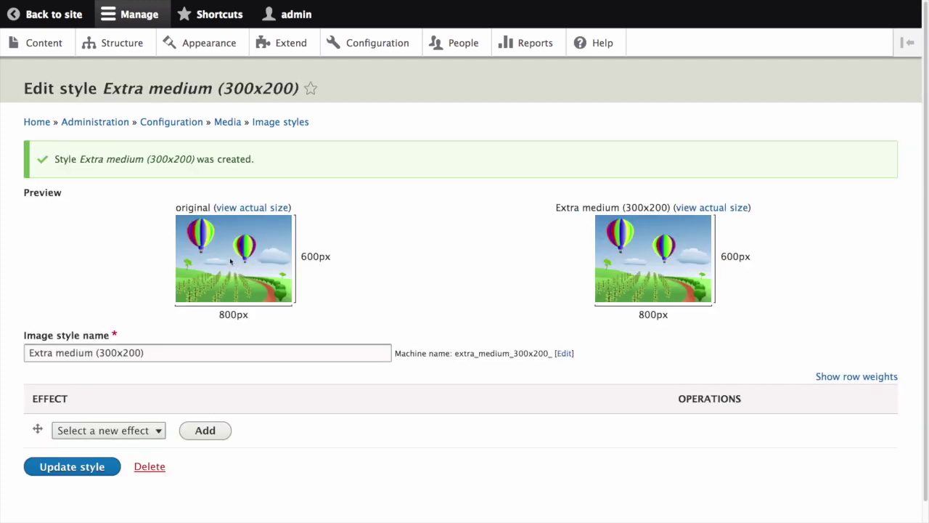
Add a Scale and crop effect of width 300 and height 200 to the style
scroll(231, 263, "down", 1)
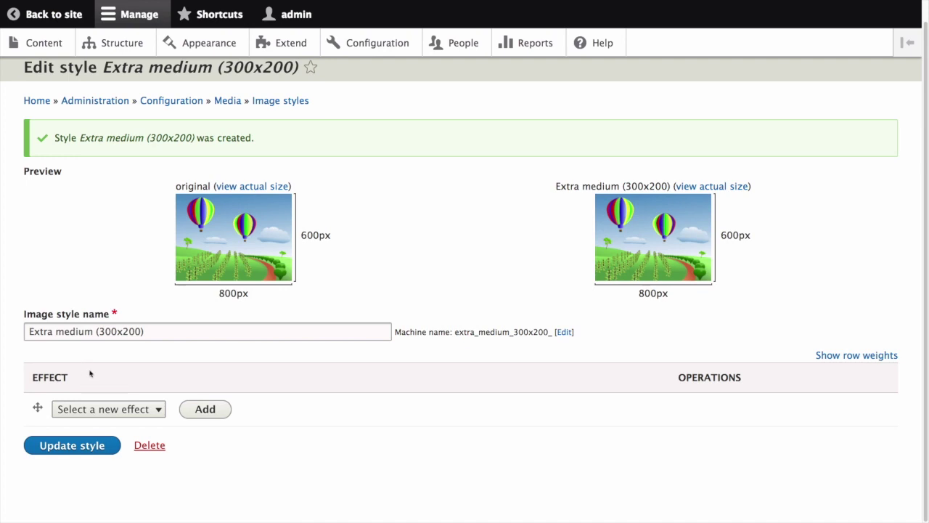
left_click(106, 410)
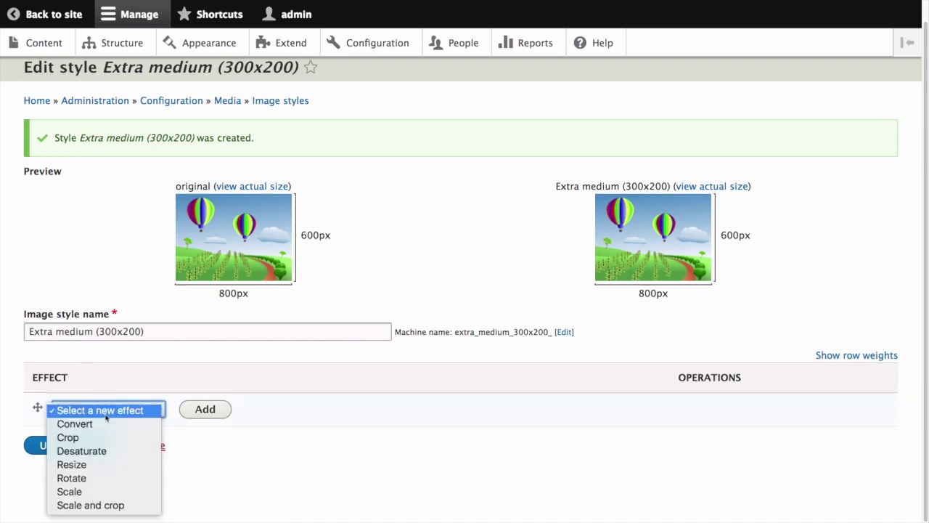
left_click(114, 505)
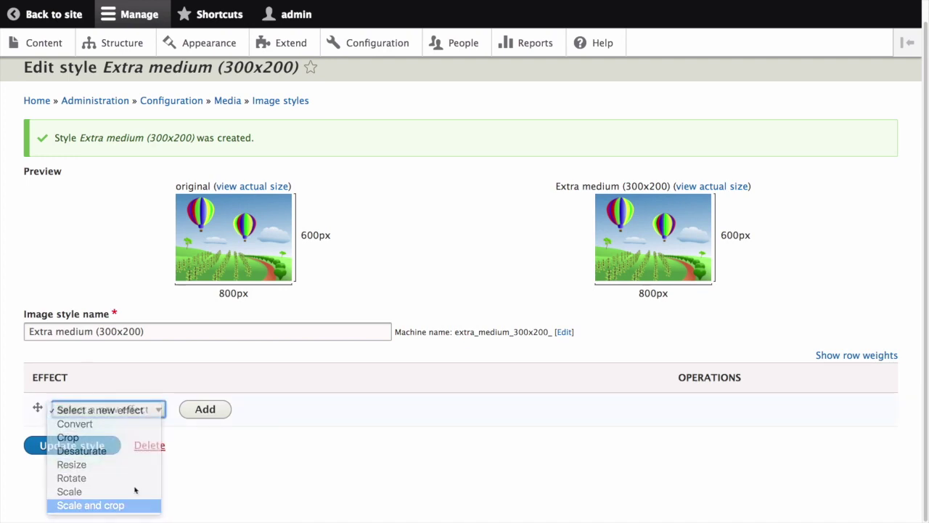
left_click(207, 411)
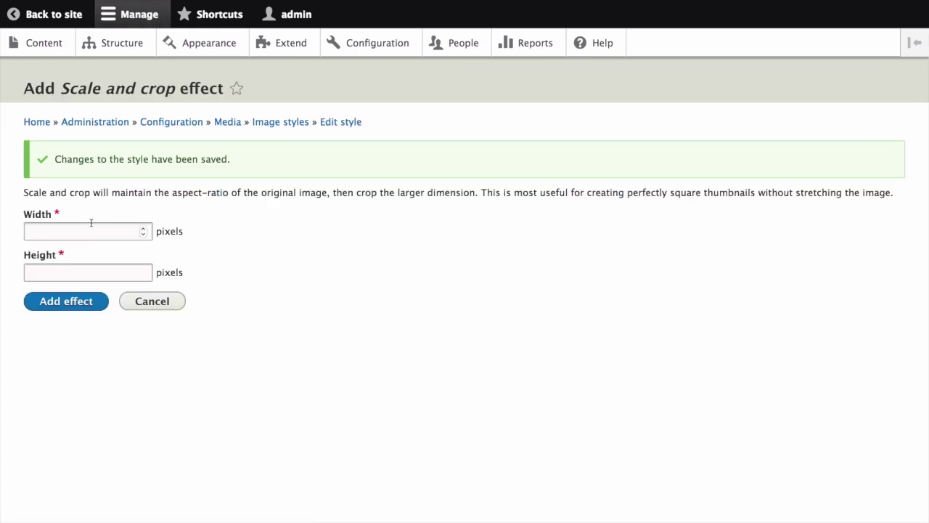
left_click(70, 231)
type("300")
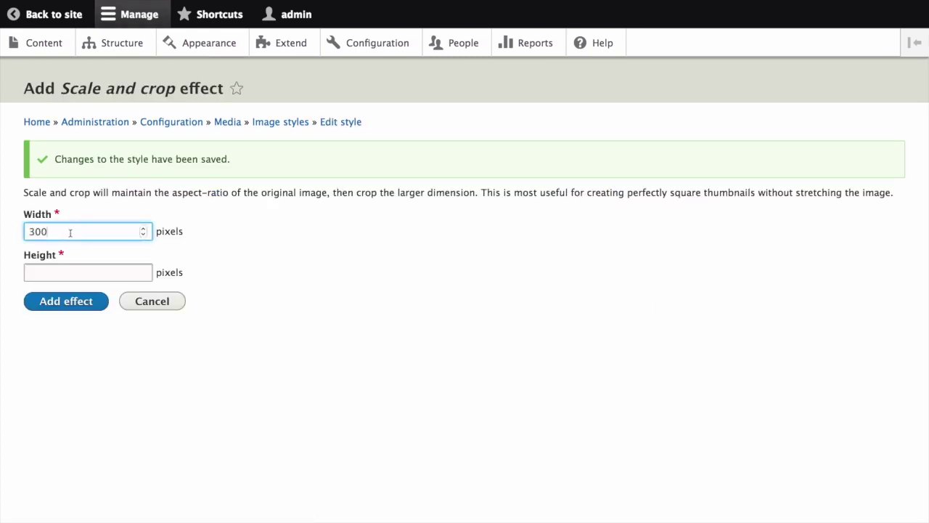
left_click(71, 272)
type("200")
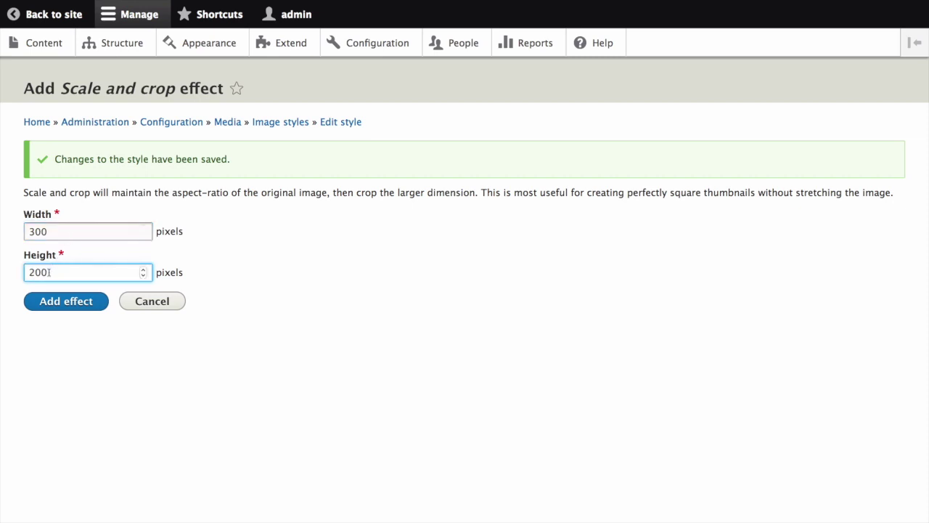
left_click(69, 301)
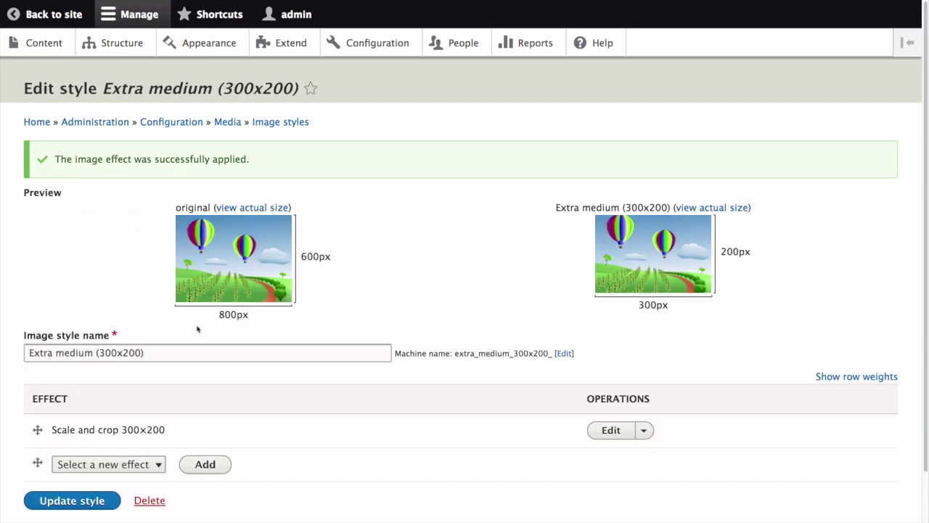
Open Structure > Content types and expand the Vendor type's actions menu
left_click(112, 48)
left_click(95, 317)
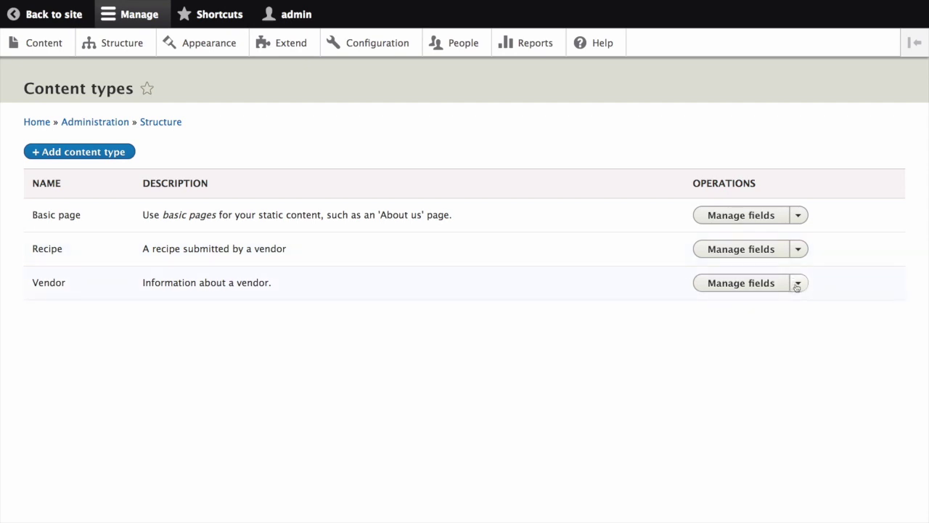
left_click(797, 284)
Set Vendor's Main image display to Extra medium (300x200), linked to nothing, and save
left_click(735, 321)
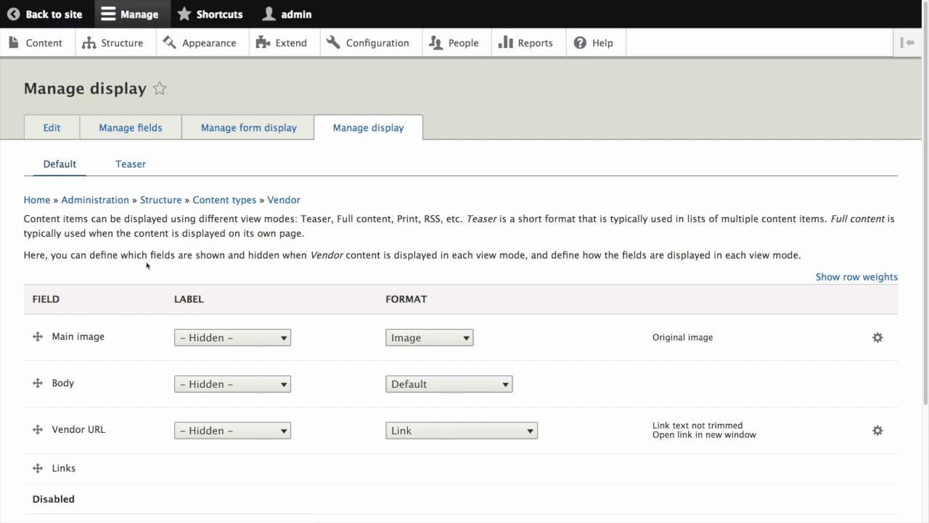
scroll(182, 348, "down", 2)
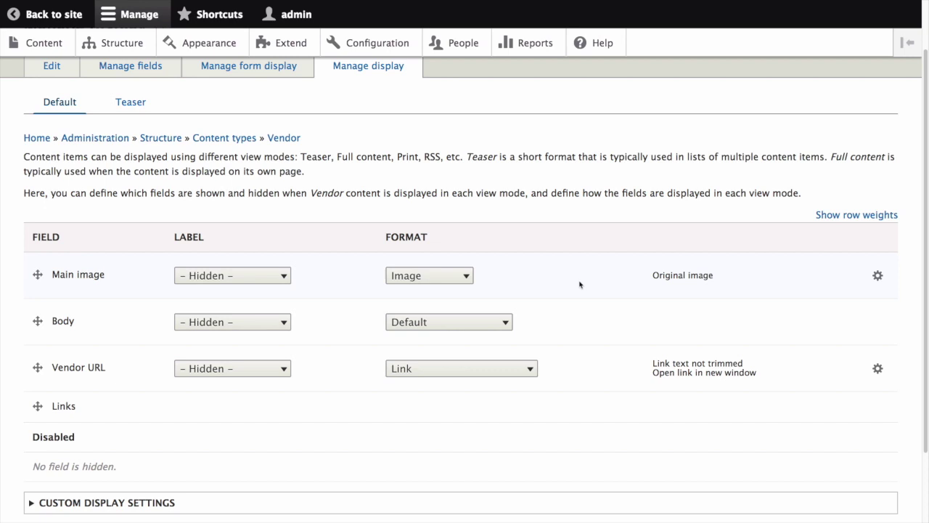
left_click(878, 275)
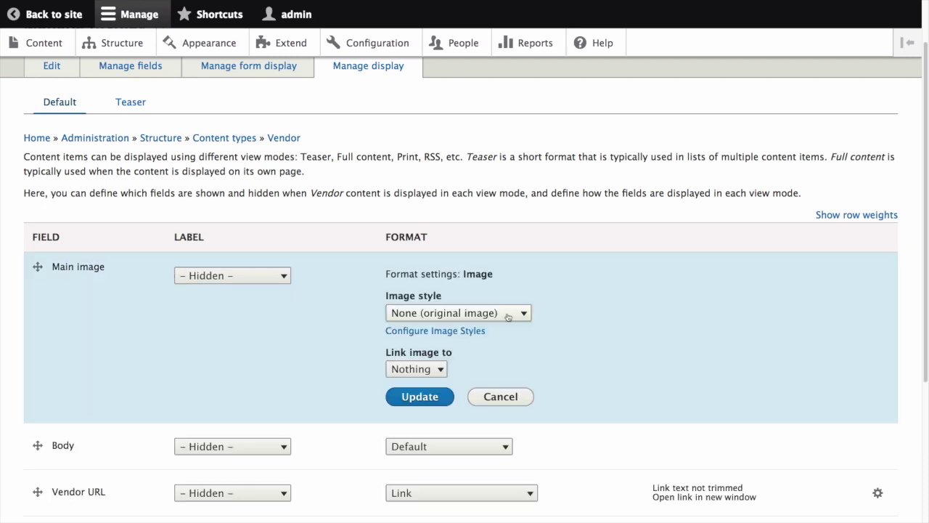
left_click(508, 316)
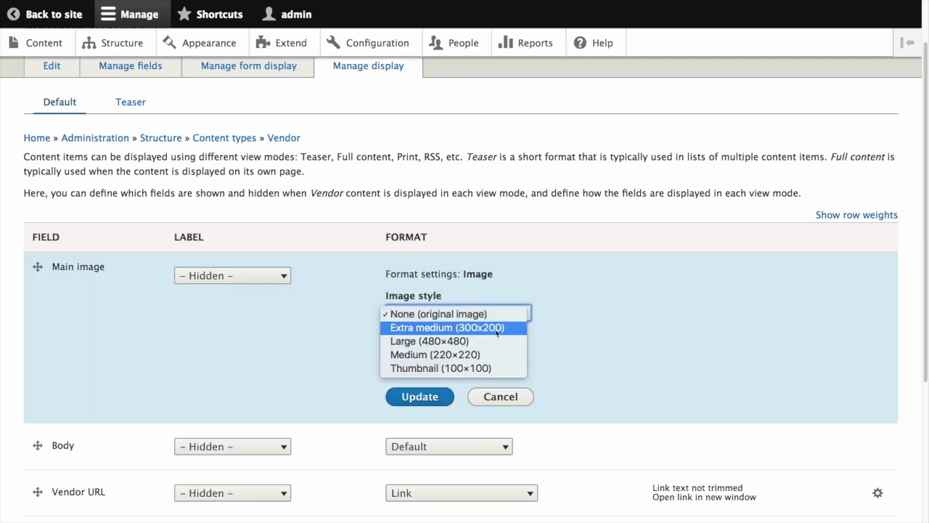
left_click(497, 328)
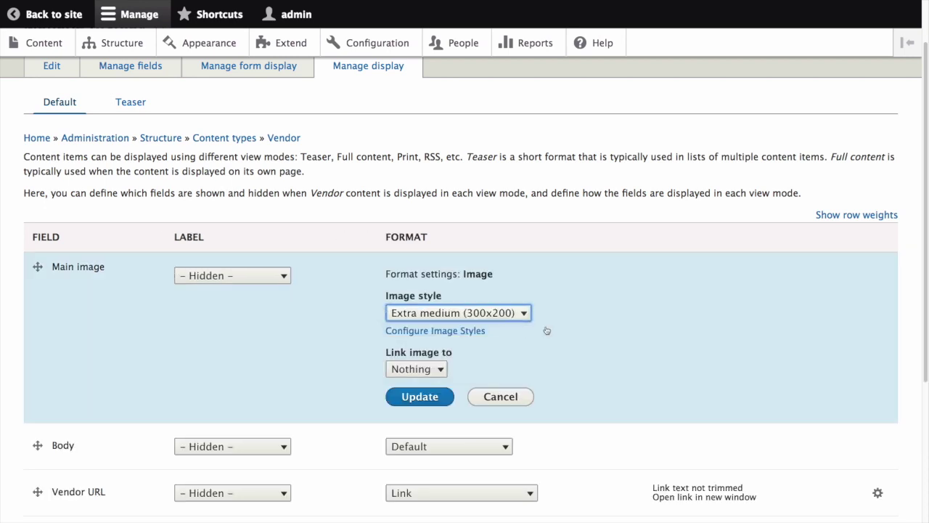
left_click(428, 371)
left_click(430, 371)
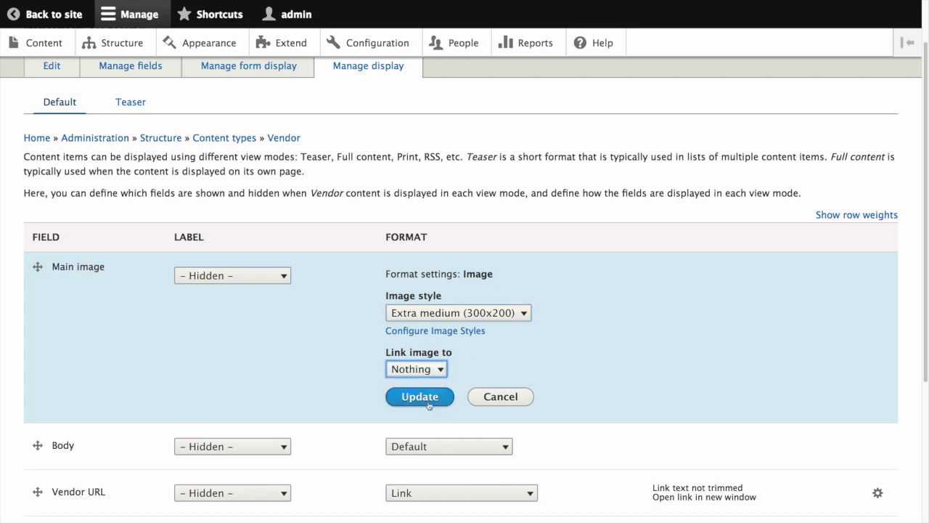
left_click(427, 398)
scroll(235, 377, "down", 2)
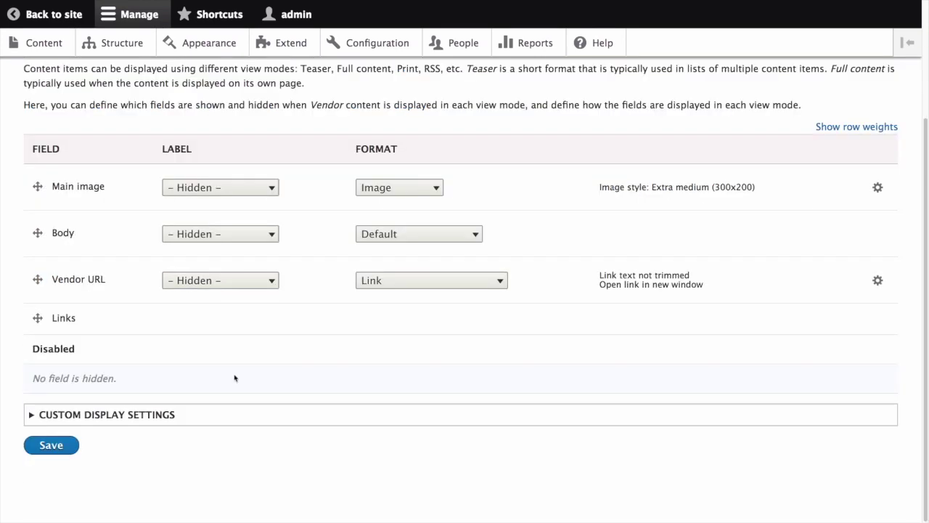
left_click(58, 445)
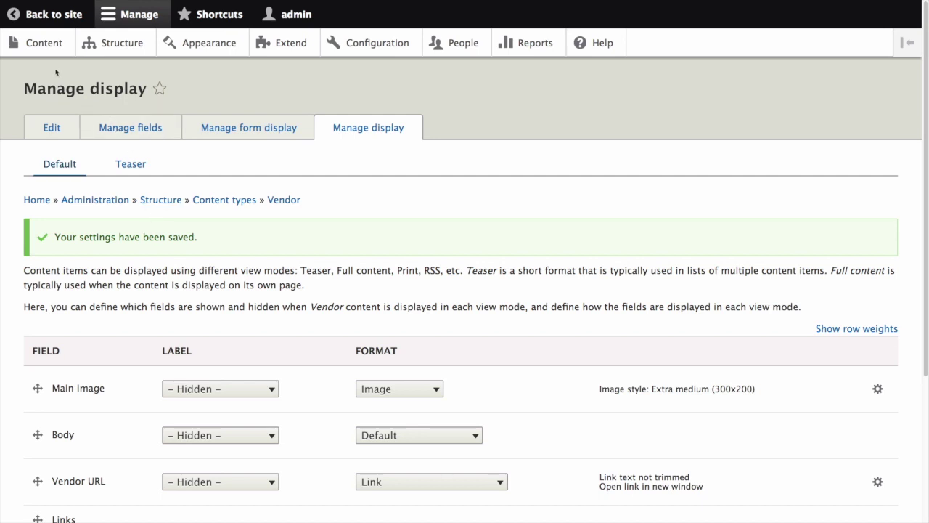
Open the Content list and look over the Happy Farm vendor's resized main image
left_click(43, 42)
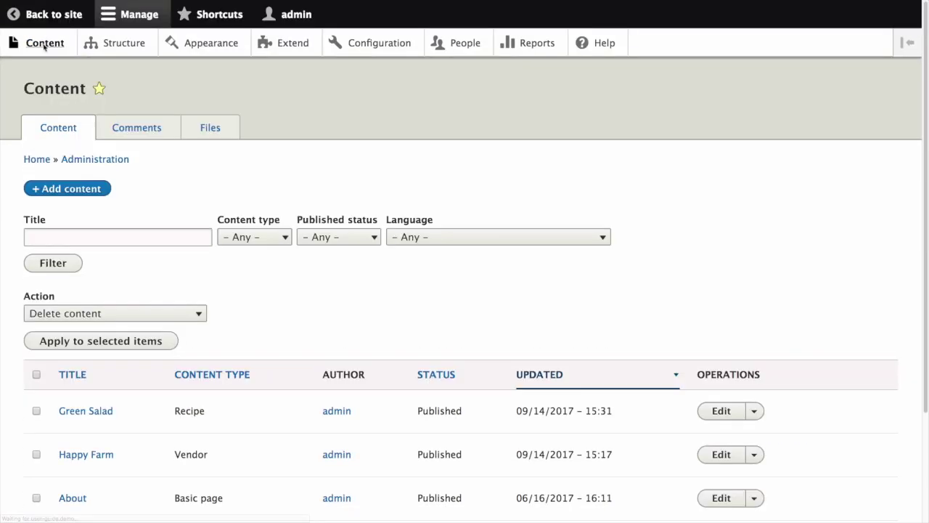
scroll(240, 406, "down", 2)
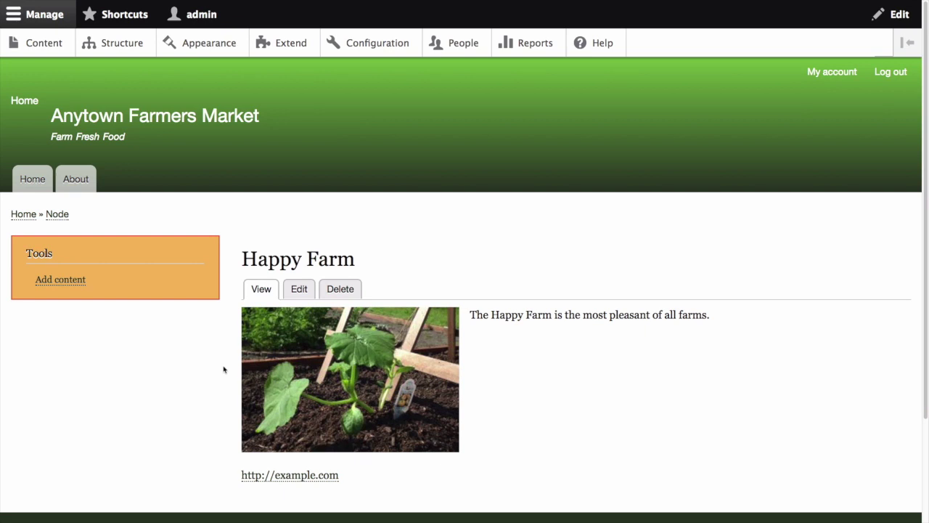
mouse_move(291, 383)
mouse_move(245, 348)
Open the Recipe content type's Manage display page via Structure > Content types
left_click(122, 43)
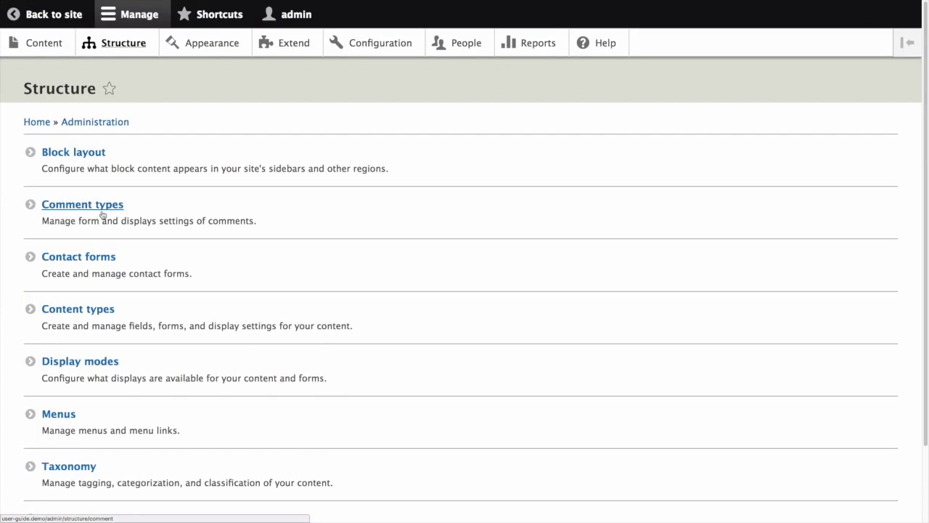
left_click(79, 307)
left_click(834, 249)
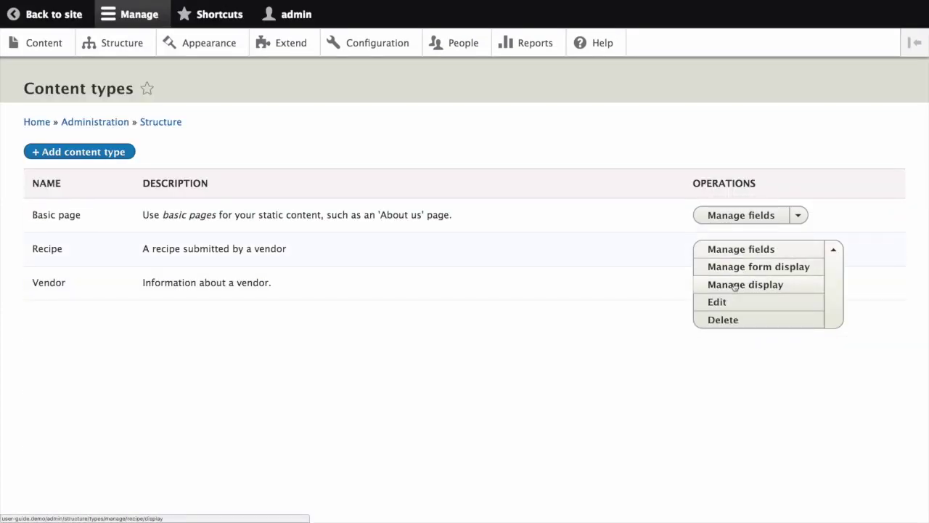
left_click(741, 284)
Set Recipe's Main image style to Extra medium (300x200) and save the display
scroll(690, 247, "down", 2)
left_click(878, 256)
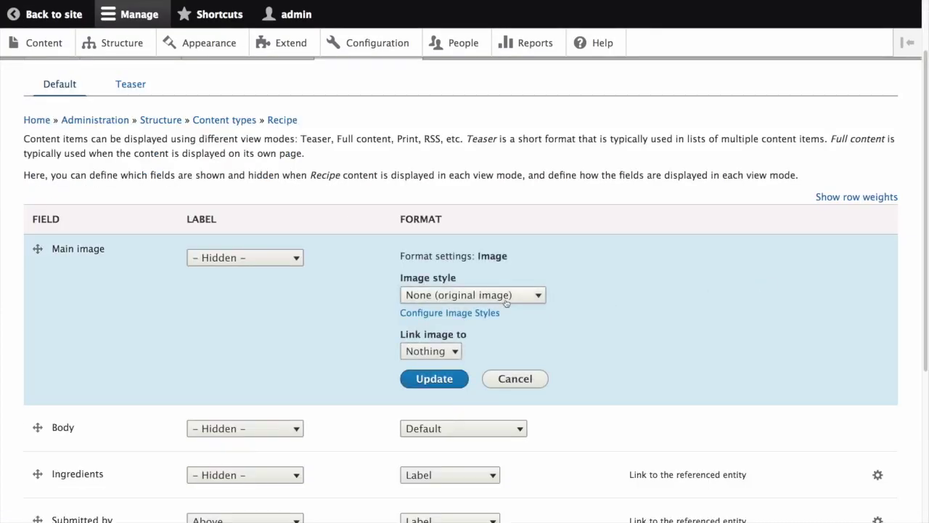
left_click(493, 300)
left_click(472, 309)
left_click(434, 379)
scroll(305, 392, "down", 3)
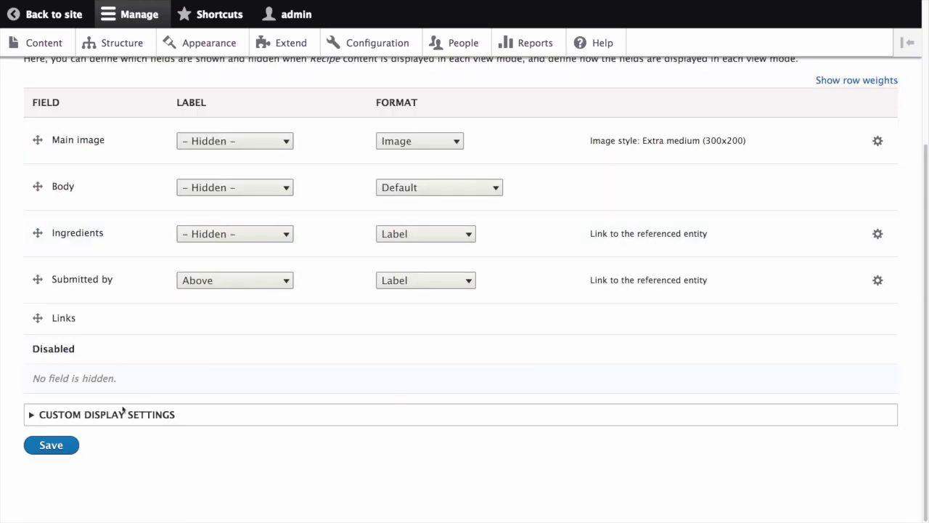
left_click(46, 444)
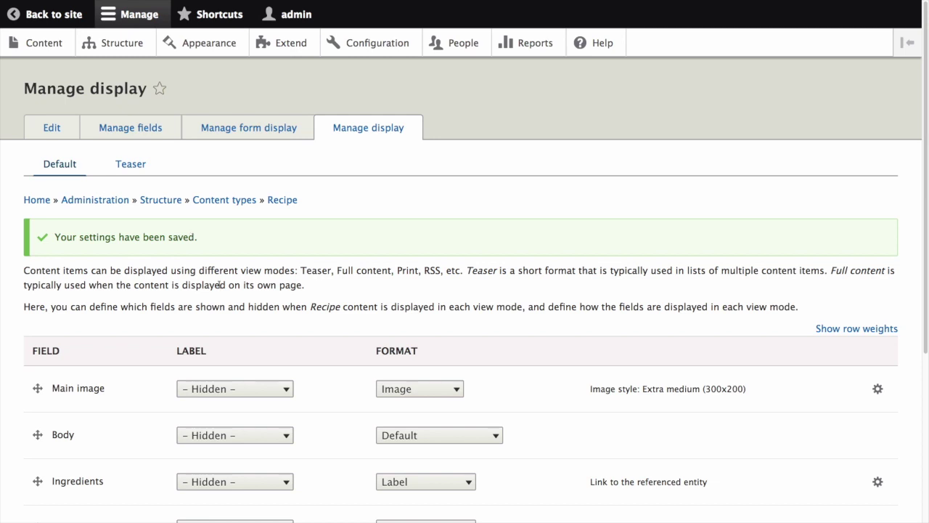
Open the Content list showing Green Salad, Happy Farm, About and Home
left_click(37, 48)
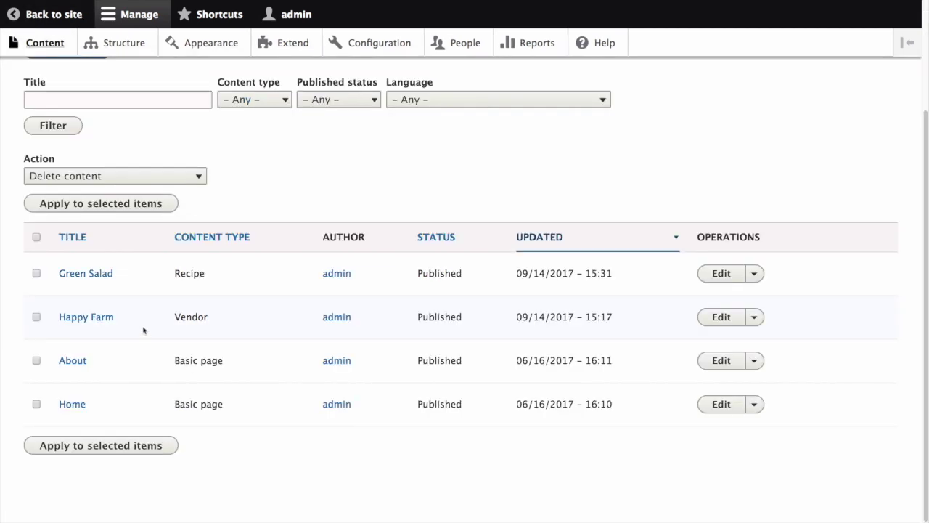